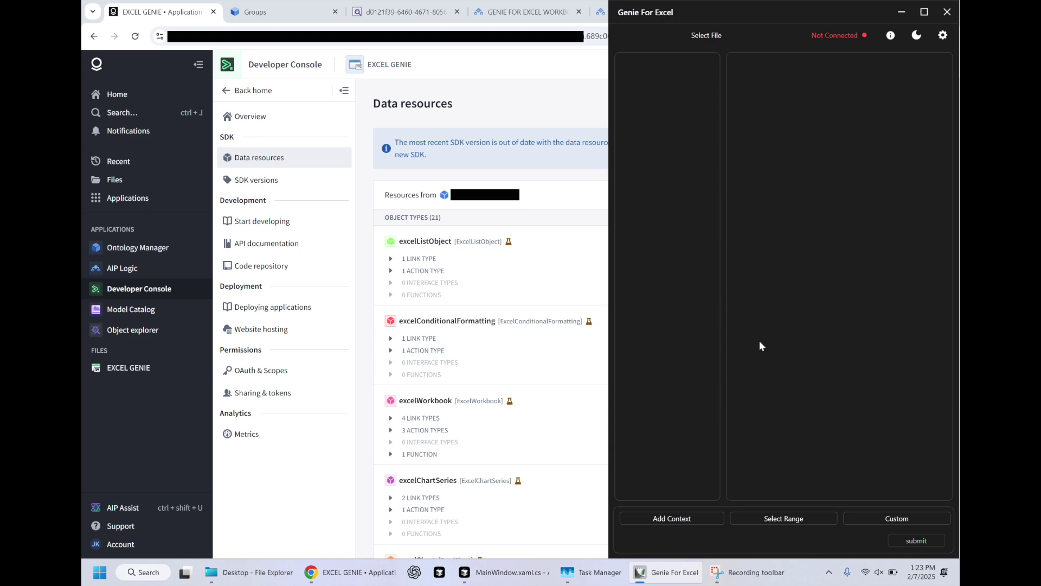
In the Developer Console, scroll the Data resources' Excel object types, then show the Worksheet Level graph
key("alt+Tab")
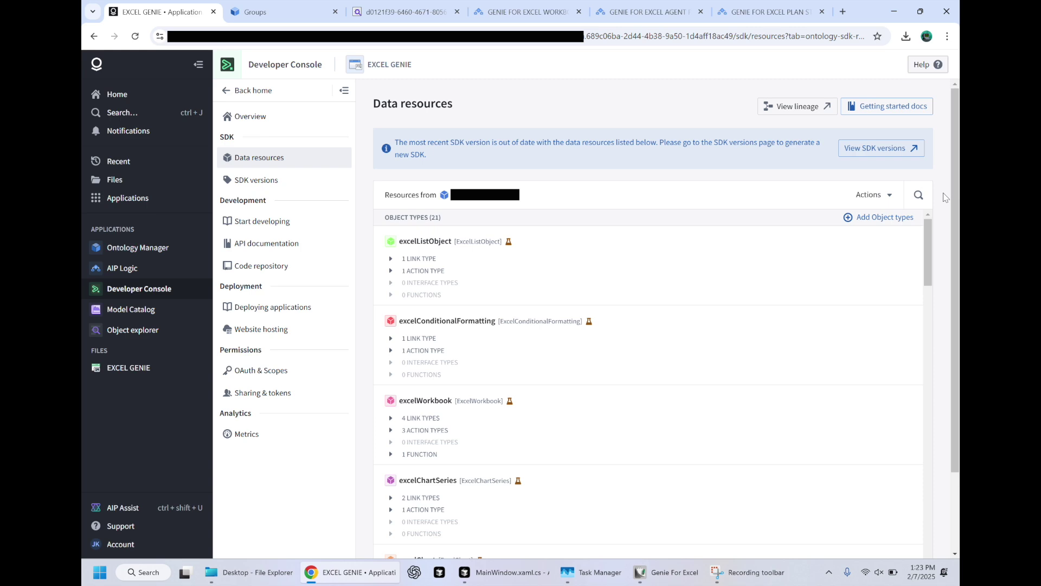
scroll(944, 197, "down", 1)
scroll(944, 197, "down", 2)
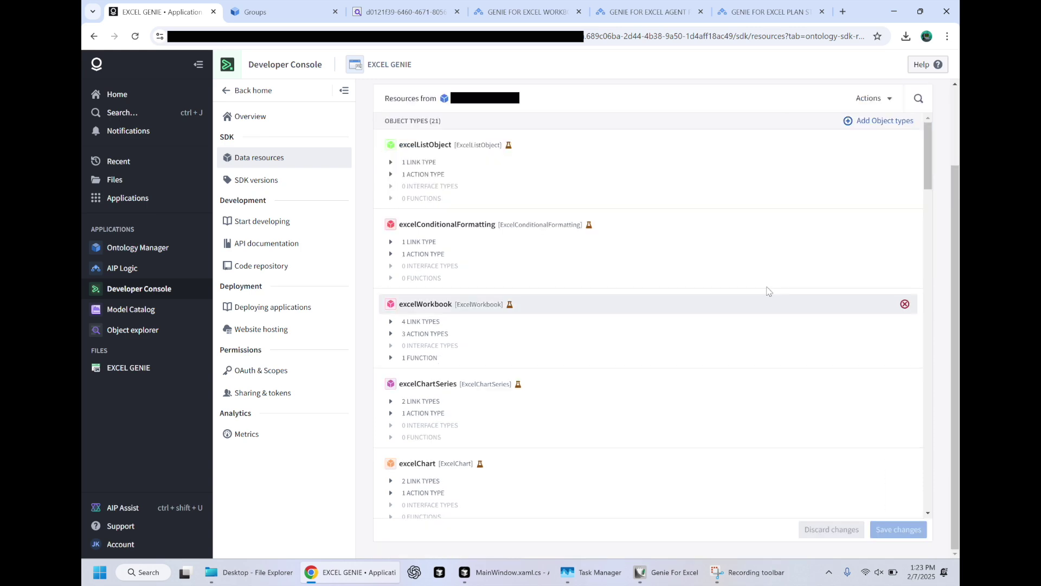
left_click(259, 20)
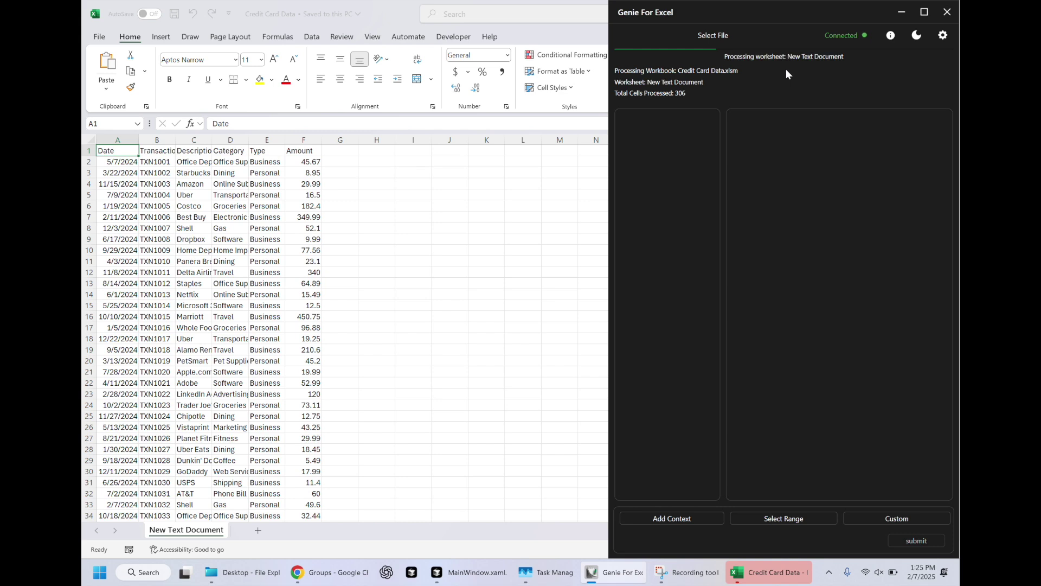
Paste the start of the formatting request into Genie's prompt box
type("Please update the formatting to make this look nicer,")
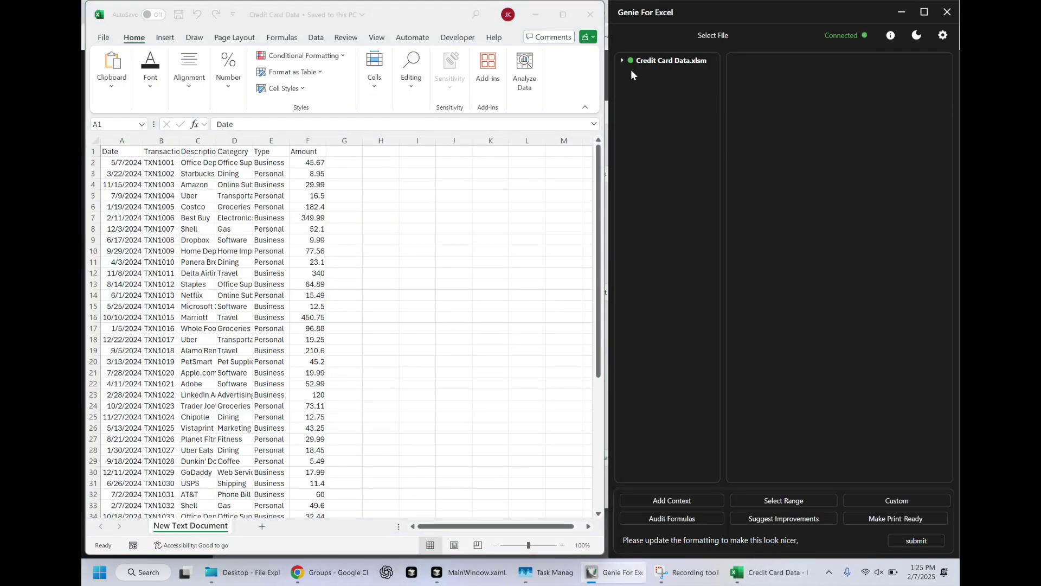
Finish and send the prompt asking for Business/Personal conditional formatting and currency amounts
left_click(623, 61)
type("also apply conditional formatting")
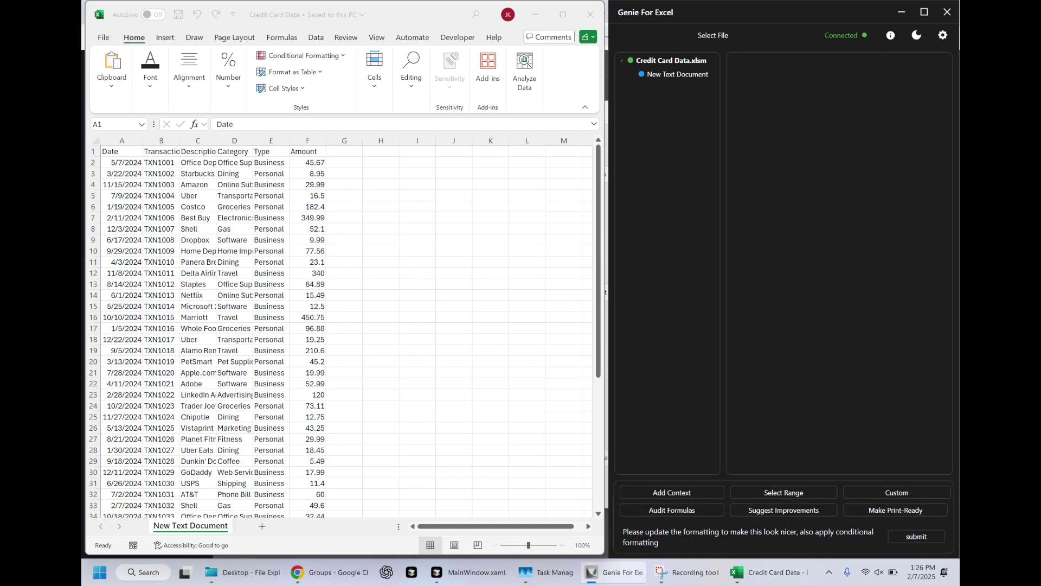
type(" to the Business or Personal expense t")
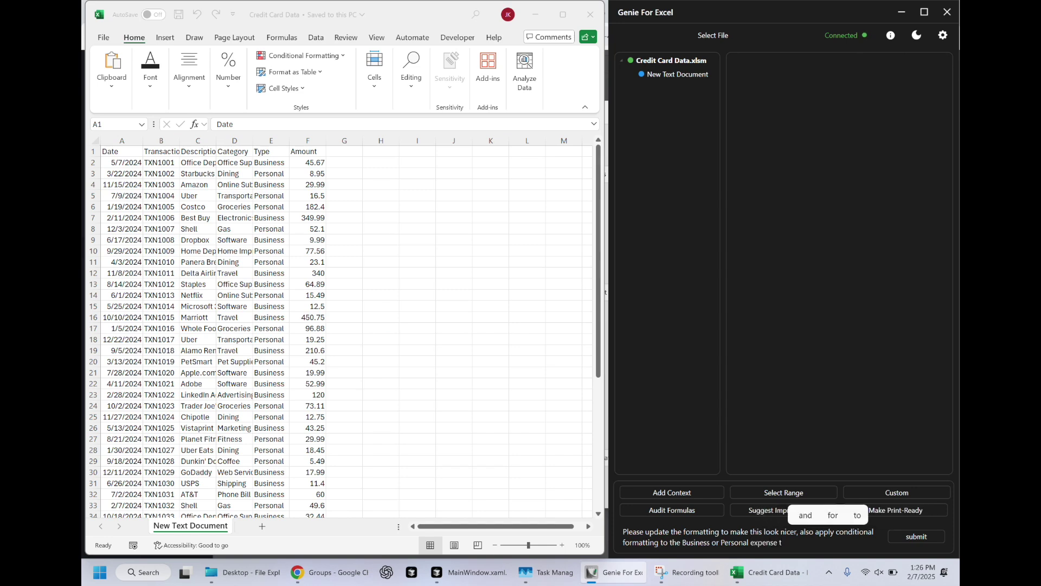
type("ypes. Change the")
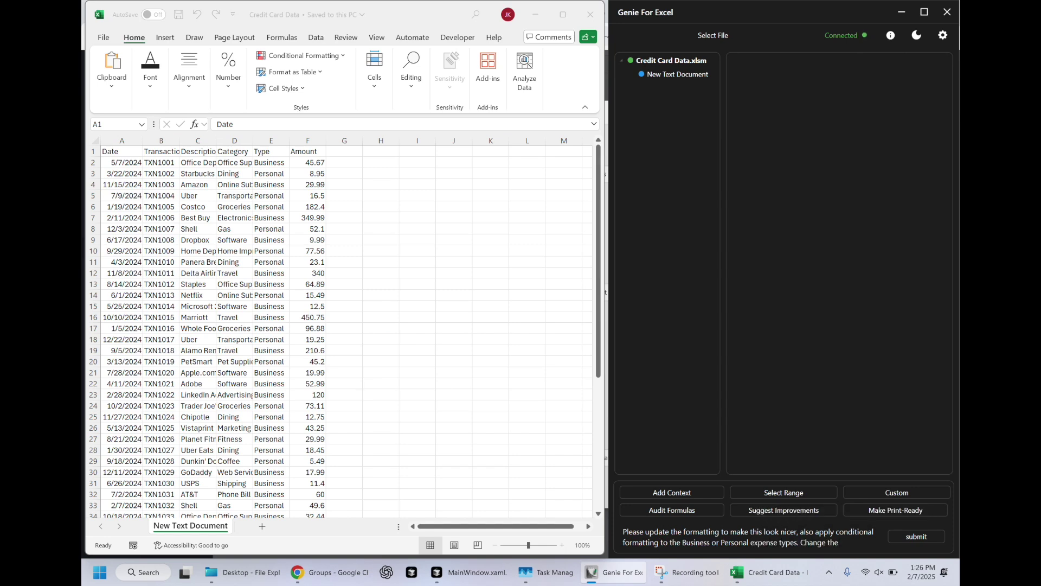
type(" amount nu")
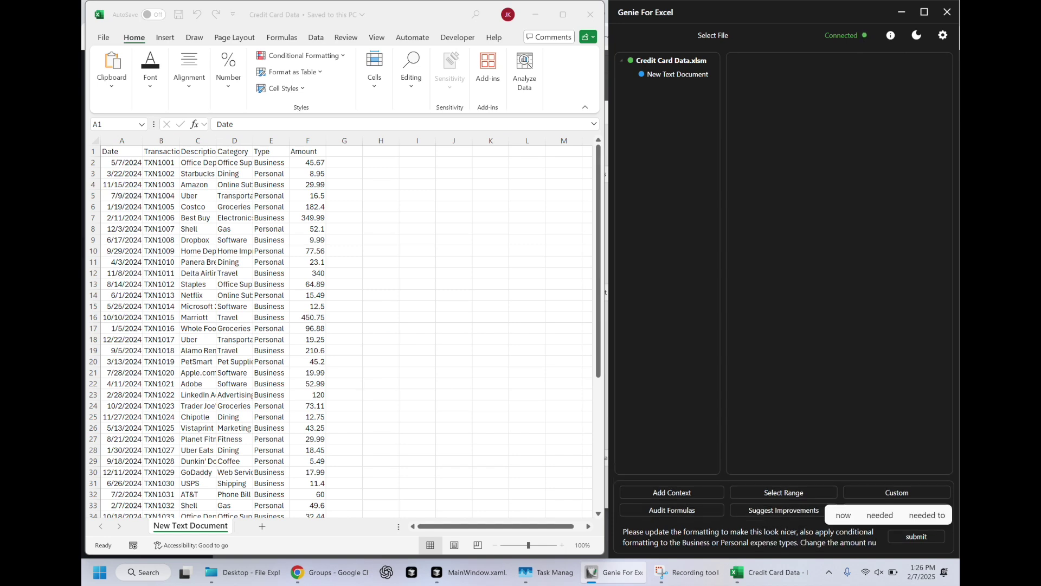
type("mber formatting to ")
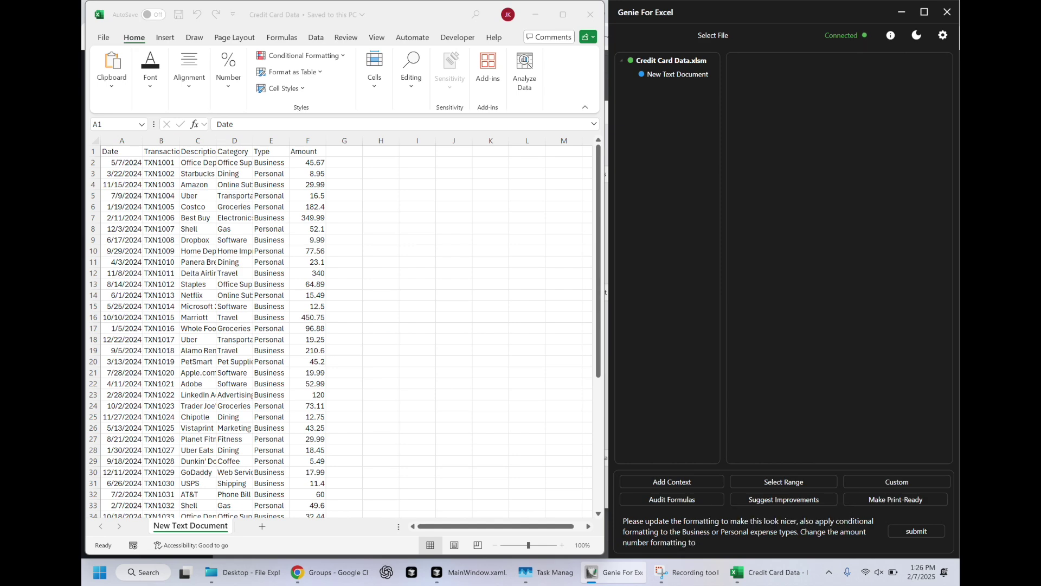
type("currency.")
key("Return")
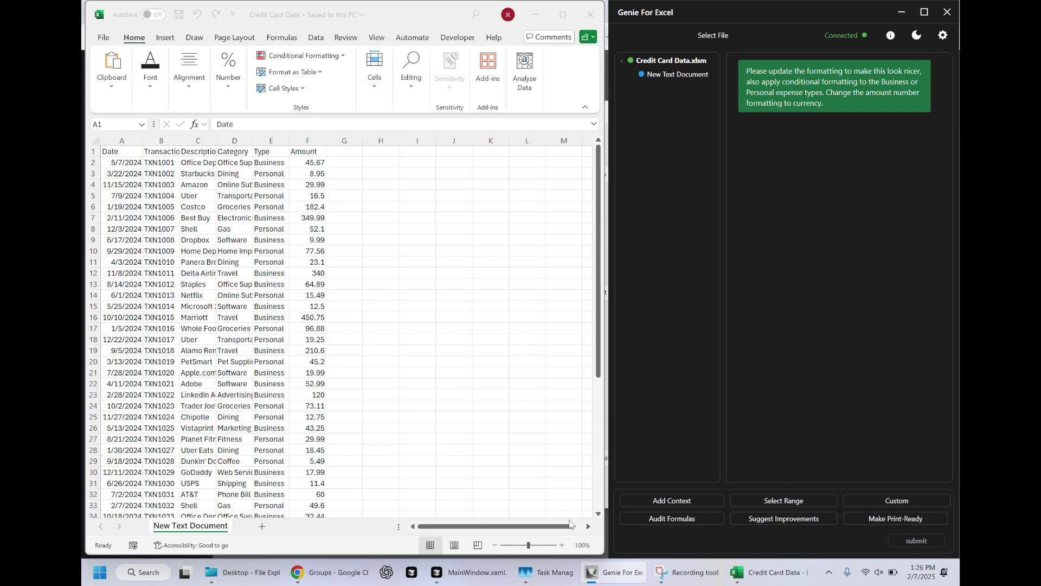
left_click(341, 572)
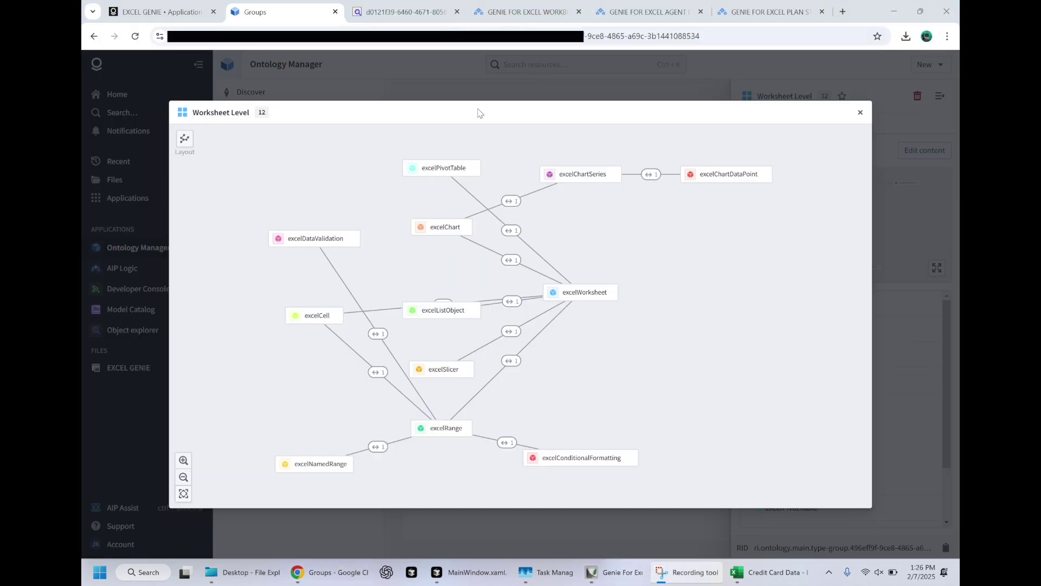
Open the Credit Card Data.xlsm workbook record and expand its worksheet links, showing 306 cells
key("ctrl+Tab")
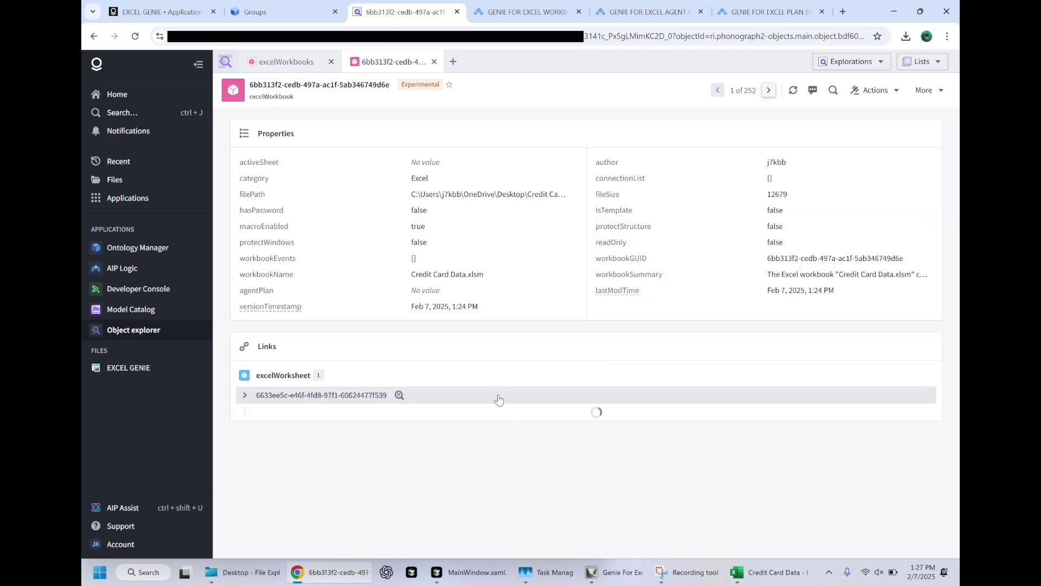
left_click(498, 398)
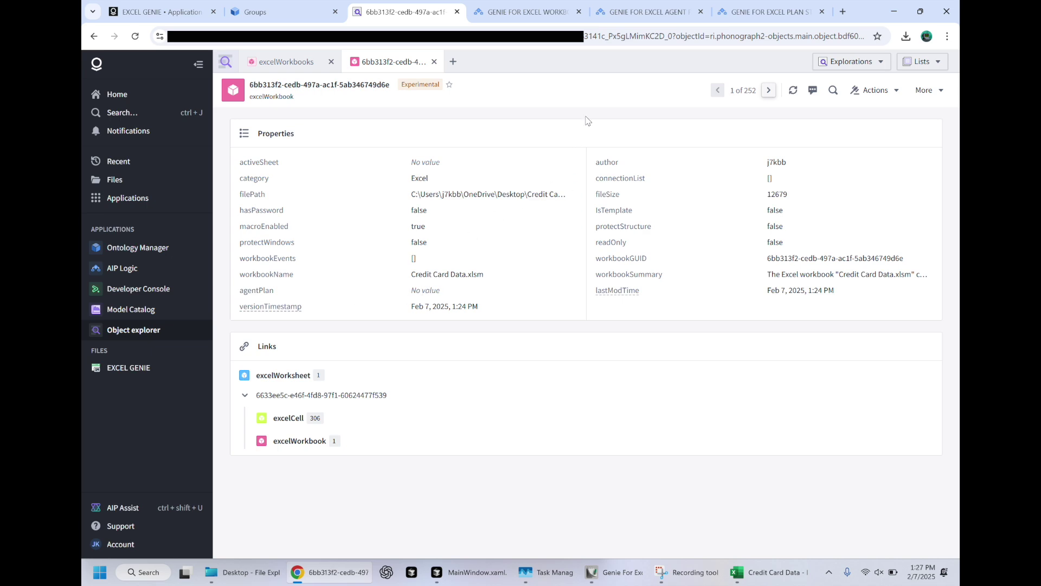
left_click(510, 8)
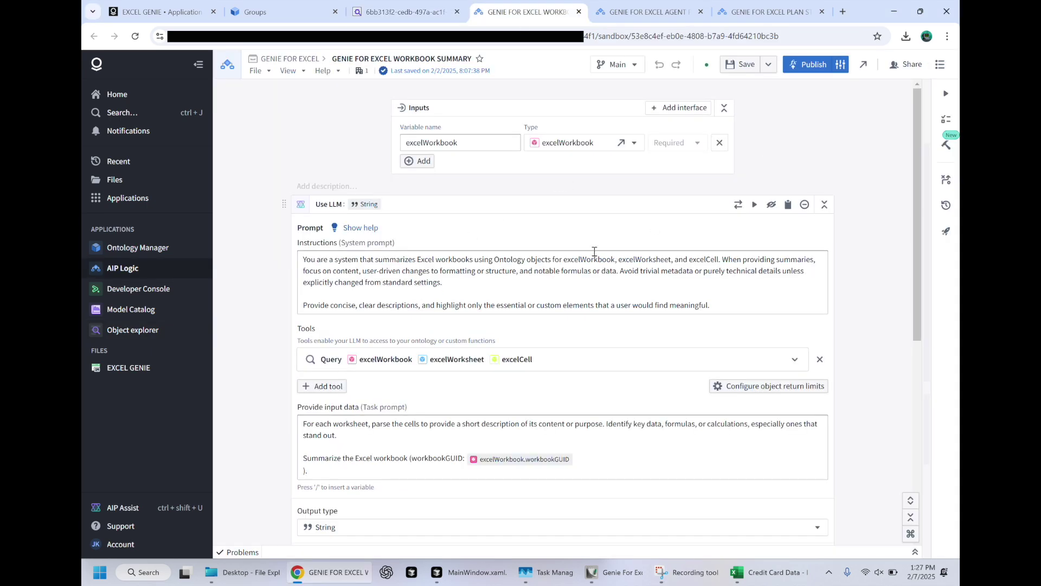
Scroll through the Workbook Summary logic, then the Agent Plan logic down to Add Workbook Agent Plan
scroll(564, 217, "down", 3)
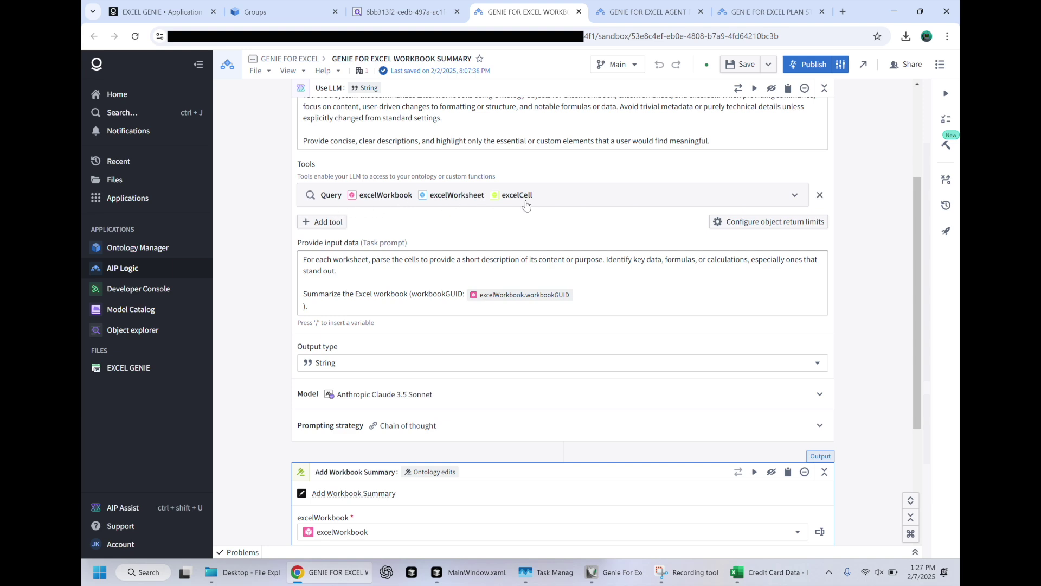
scroll(535, 220, "down", 3)
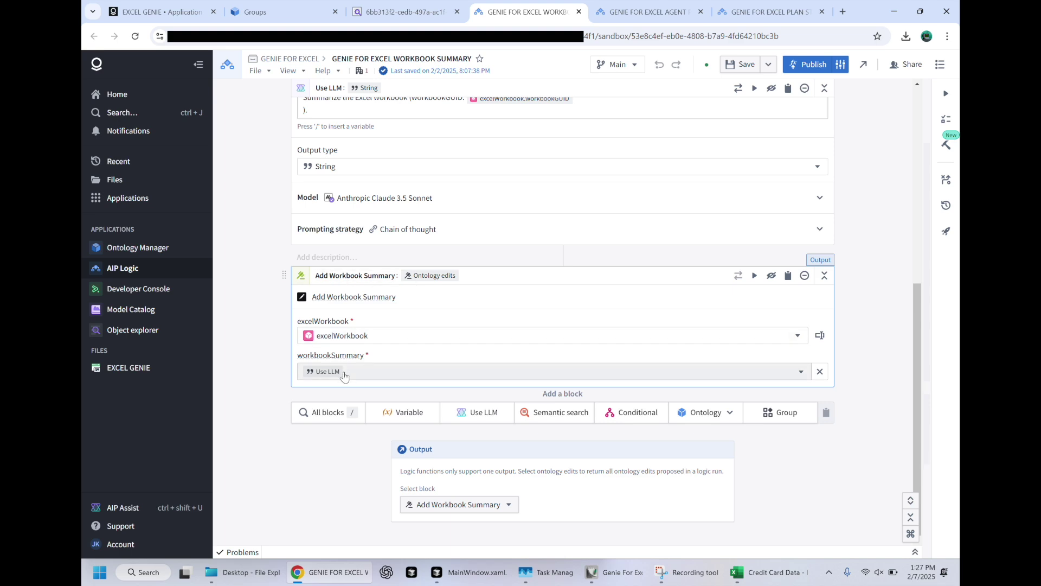
left_click(644, 12)
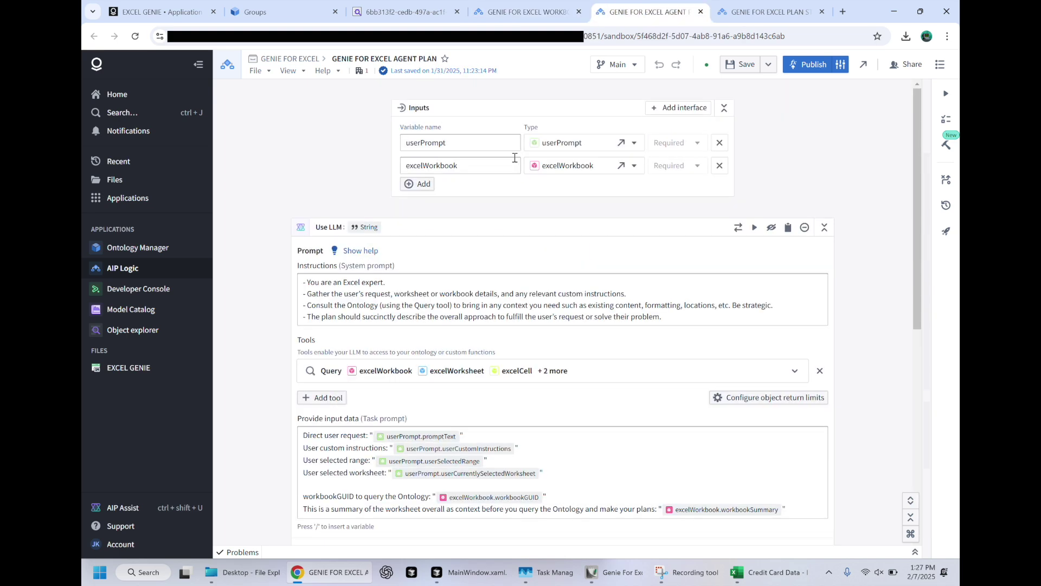
scroll(373, 210, "down", 3)
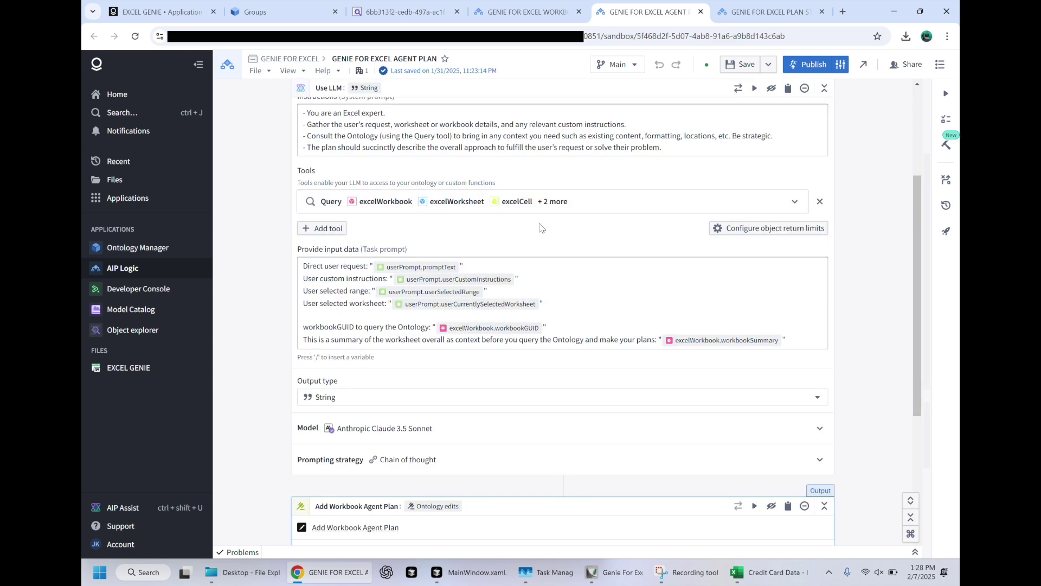
scroll(561, 227, "down", 2)
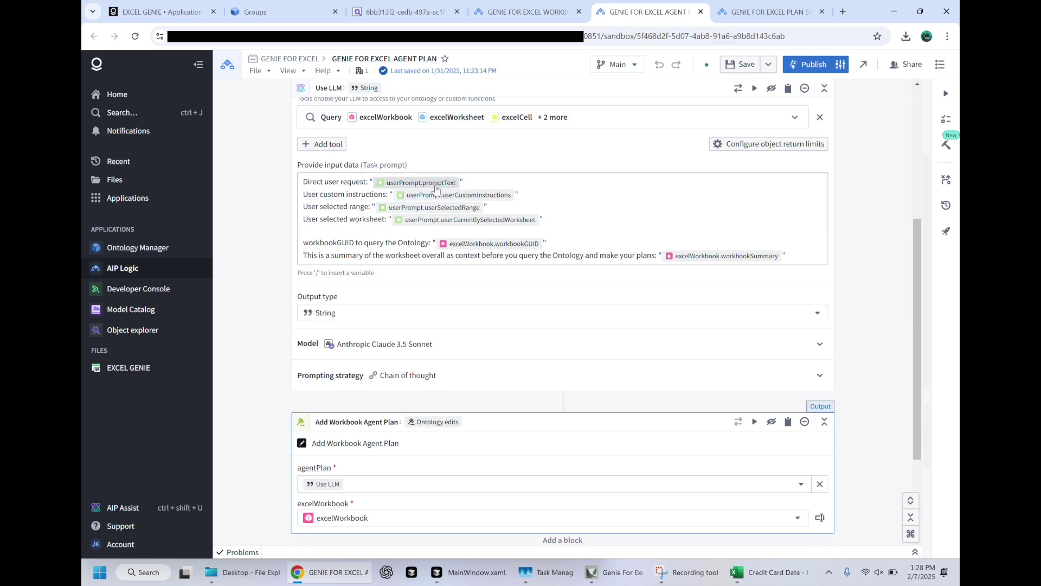
scroll(581, 269, "down", 3)
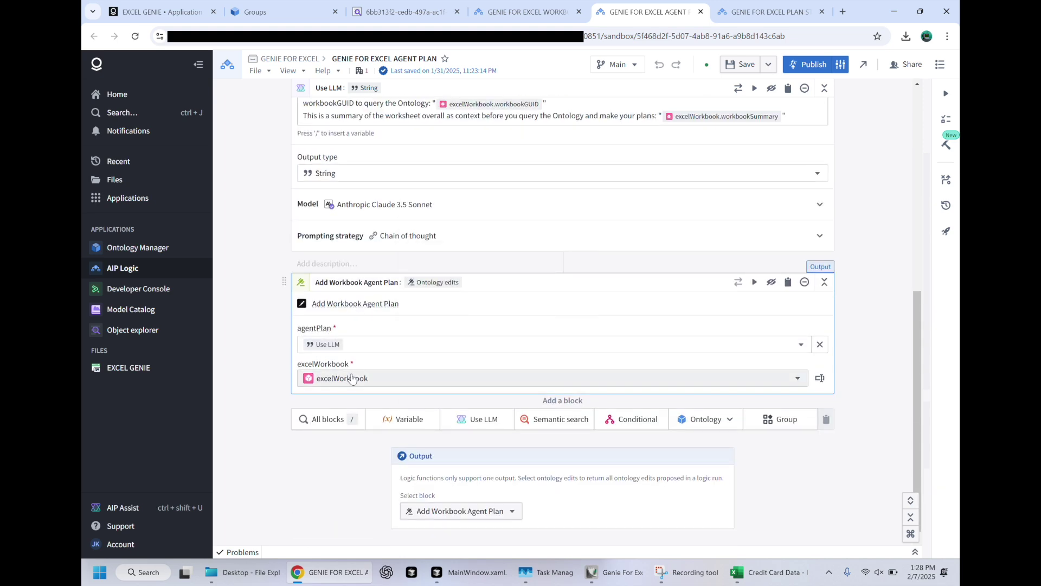
key("alt+Tab")
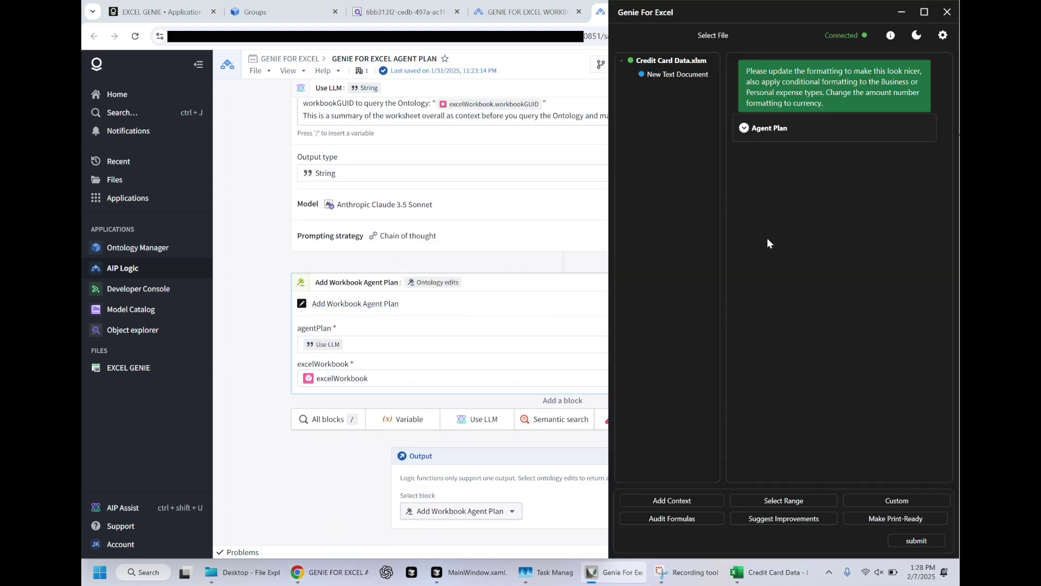
Read through the five-step Agent Plan, collapse it, and show the PLAN STEPS logic in Chrome
left_click(744, 131)
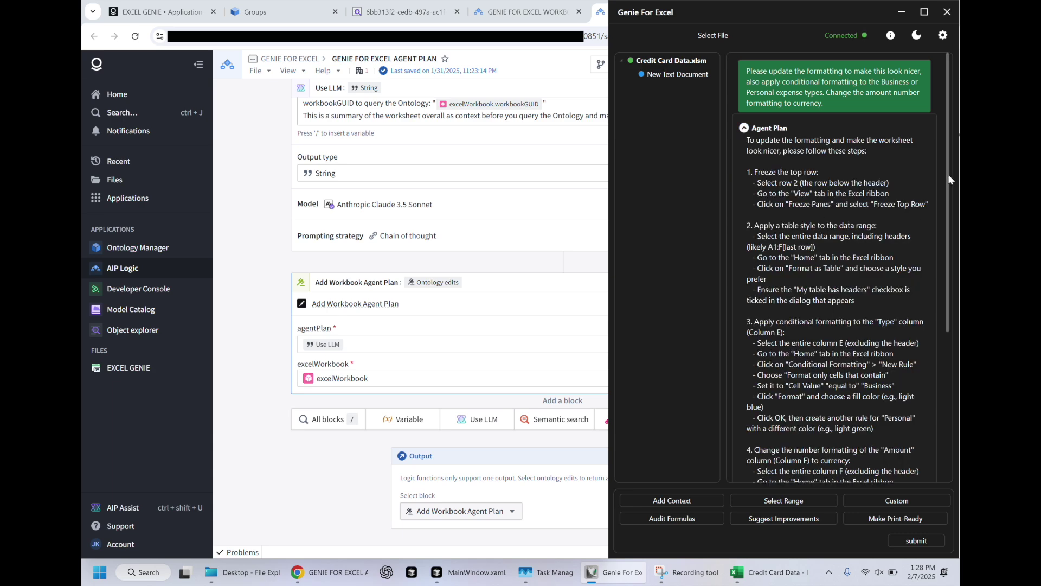
left_click_drag(948, 174, 940, 353)
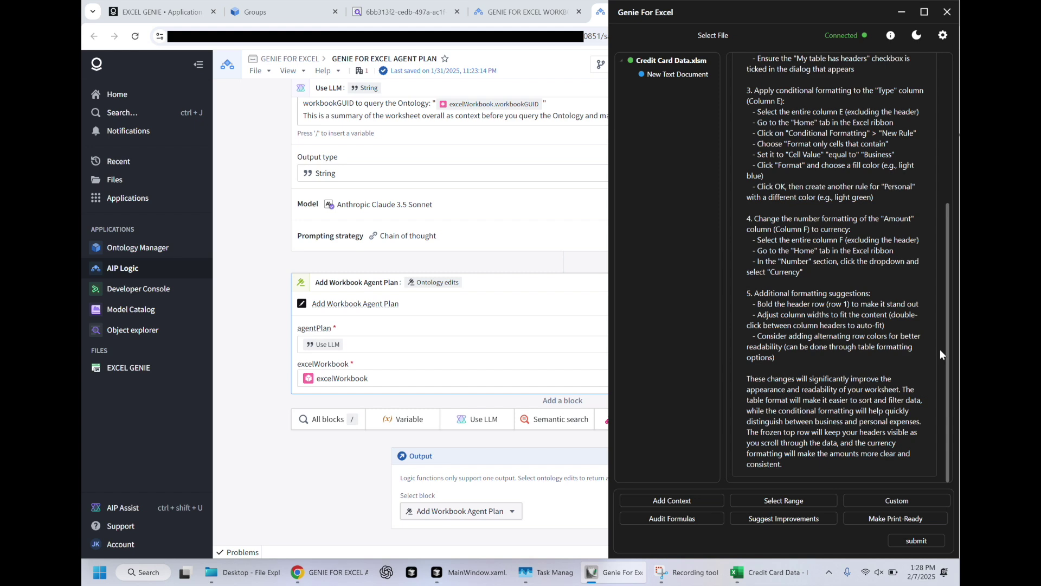
left_click_drag(939, 317, 949, 154)
left_click(743, 128)
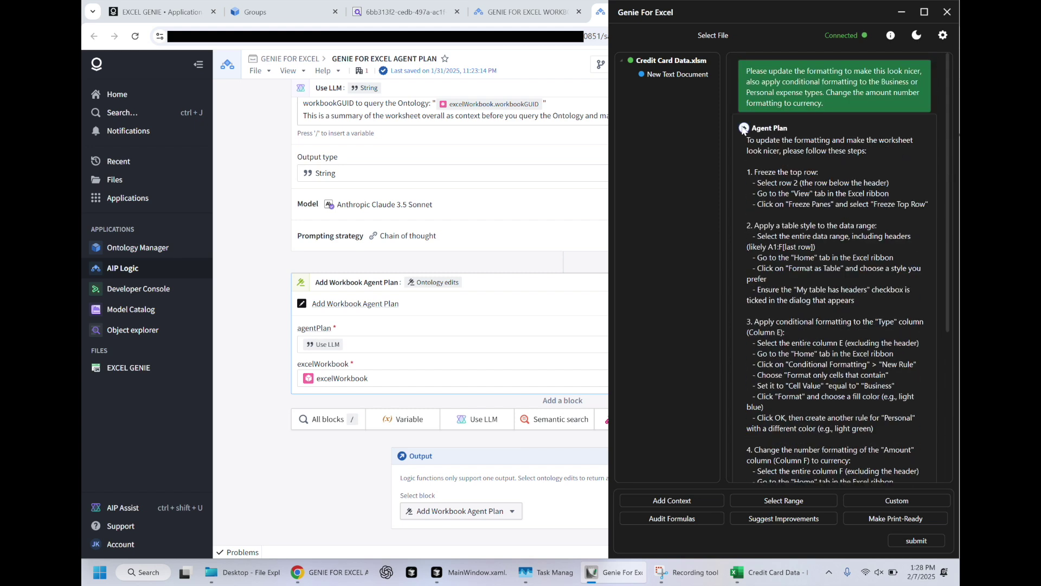
left_click(422, 196)
left_click(799, 13)
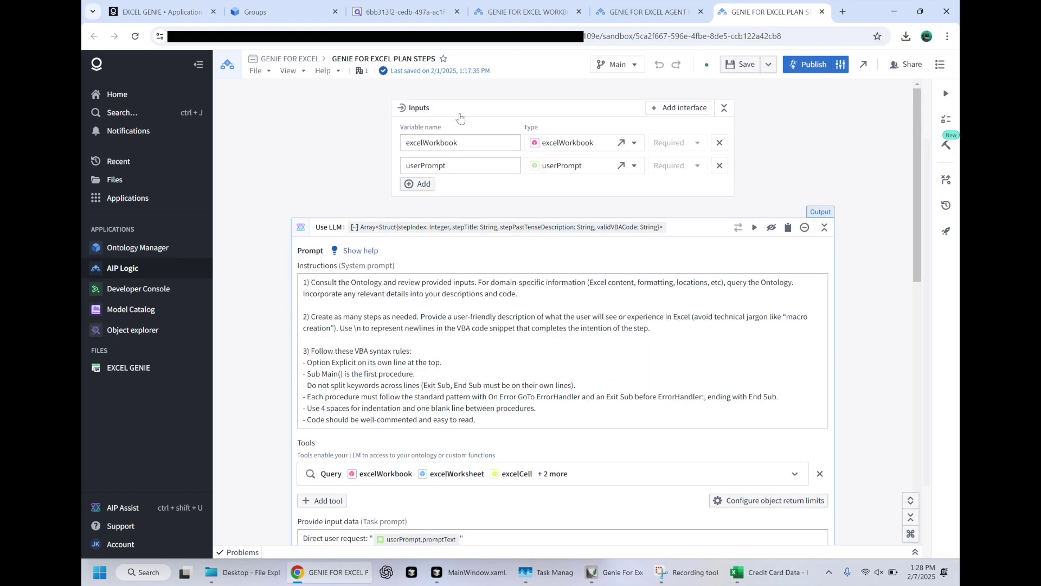
scroll(460, 117, "down", 2)
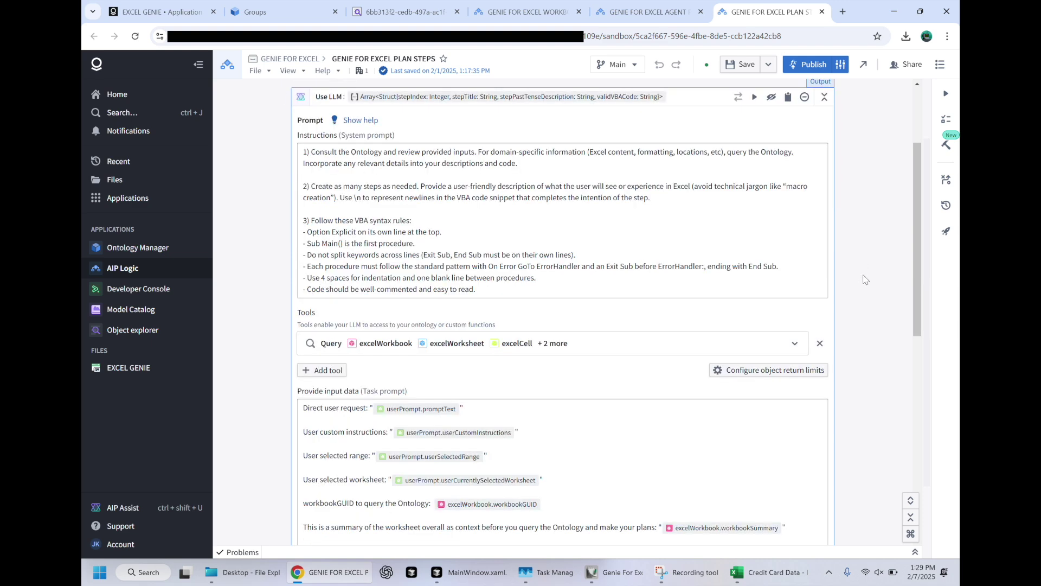
scroll(865, 279, "down", 4)
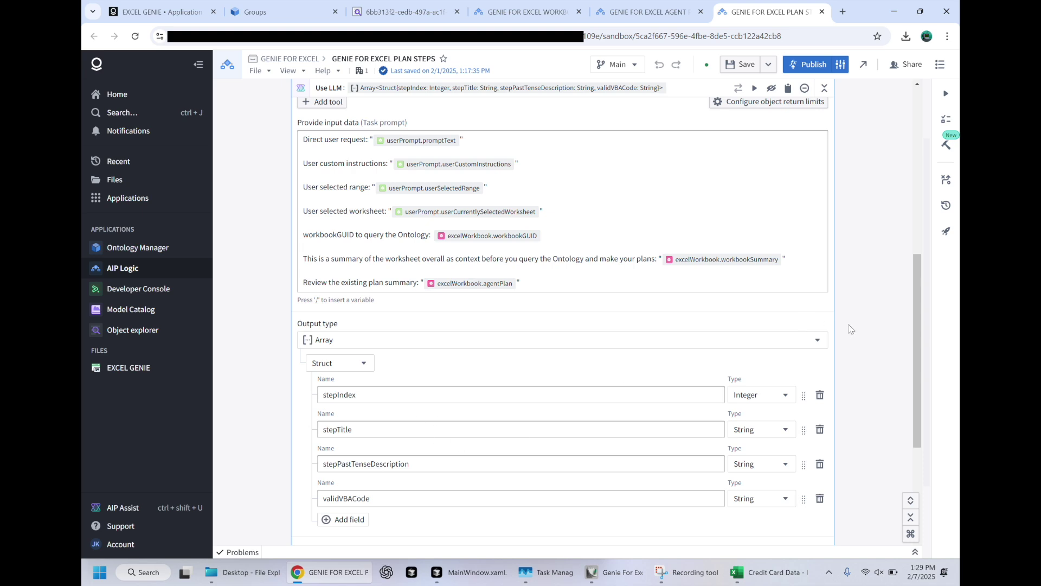
scroll(850, 329, "down", 3)
scroll(851, 329, "up", 6)
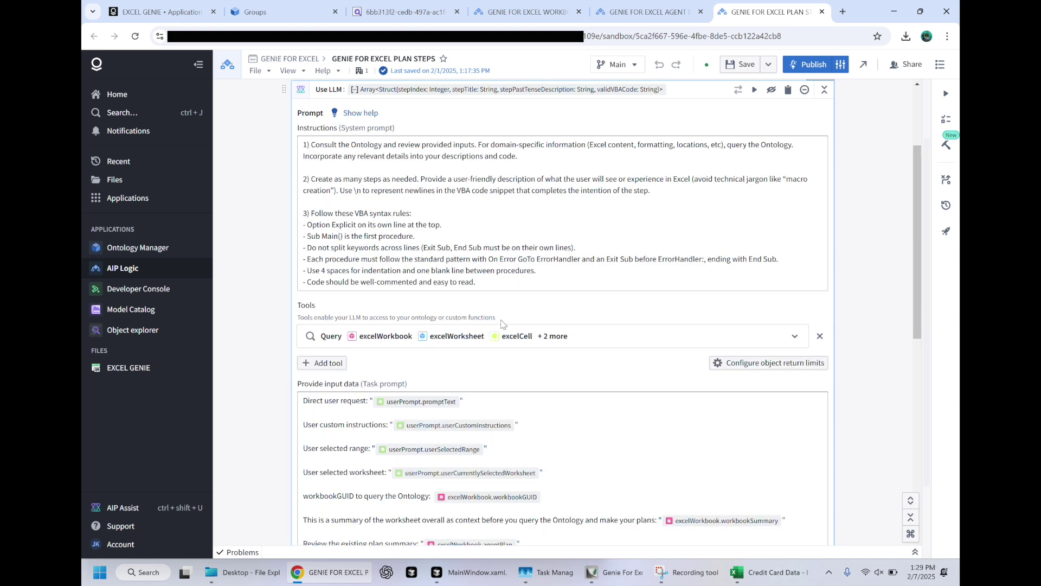
scroll(866, 200, "up", 2)
key("alt+Tab")
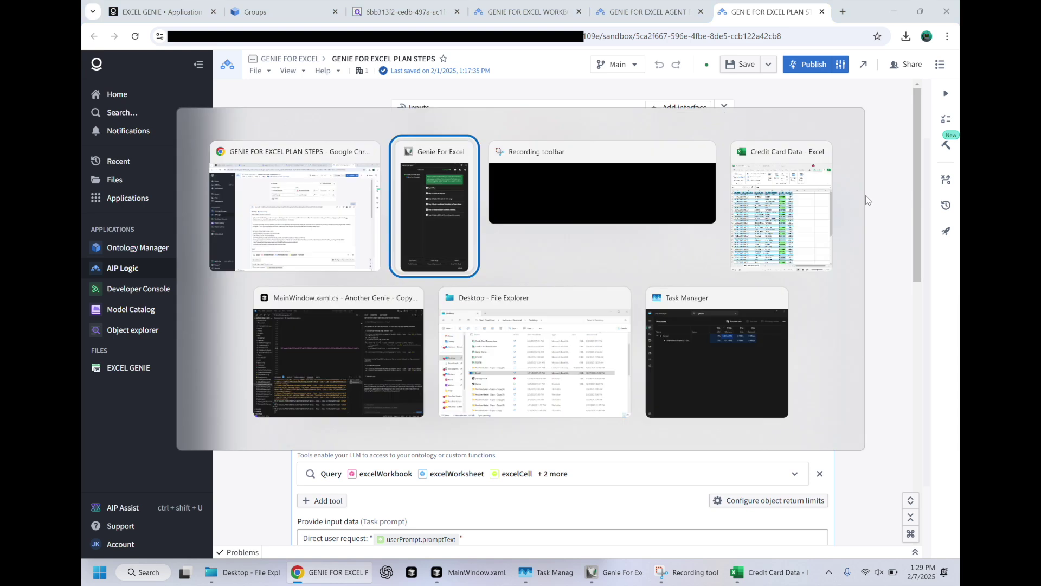
key("alt+Tab")
key("alt+Tab")
Back in Genie, read the descriptions of plan steps 2 and 3
key("Tab")
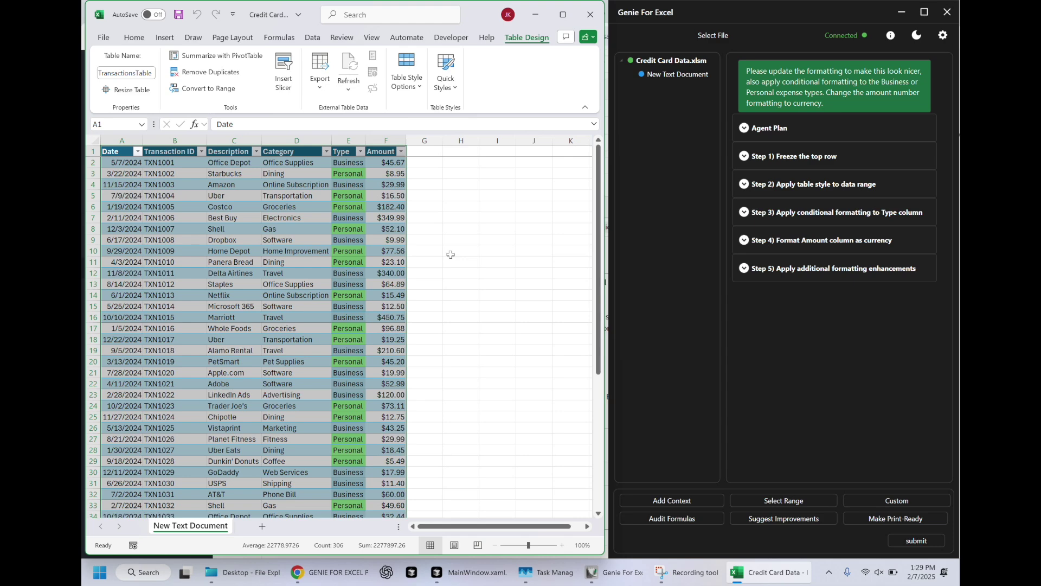
scroll(500, 260, "down", 3)
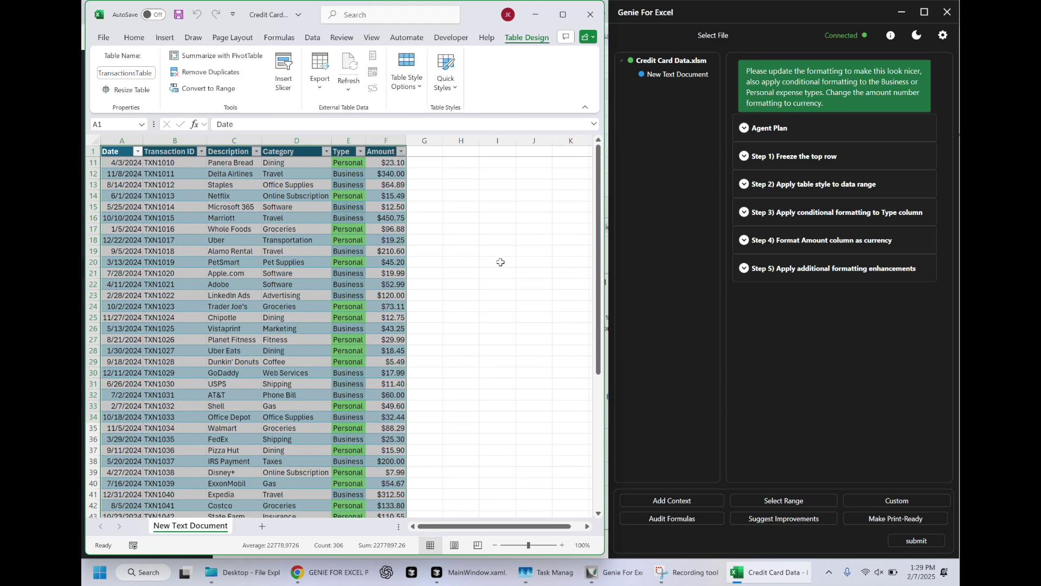
scroll(500, 261, "up", 3)
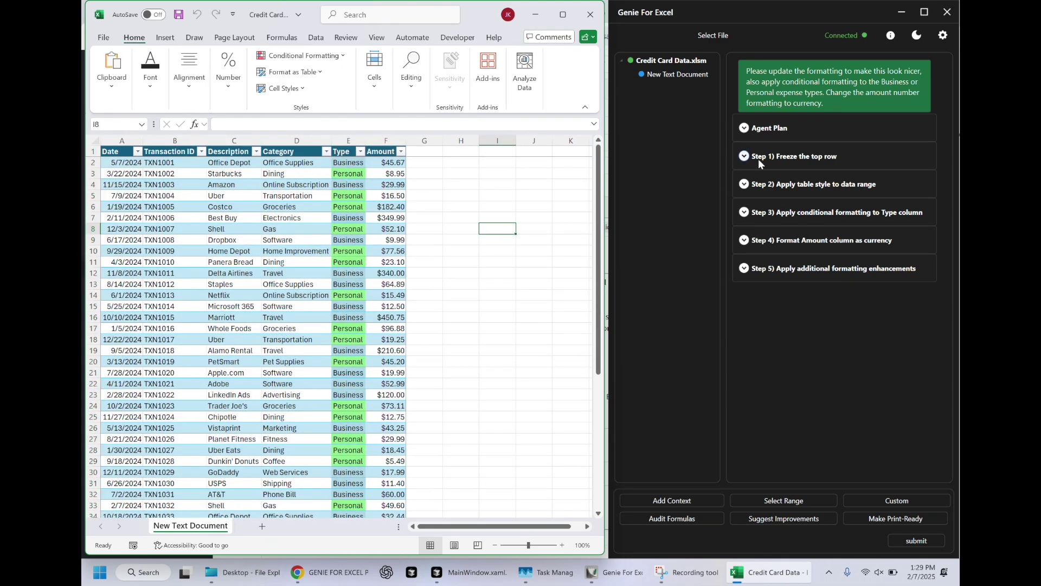
left_click(744, 186)
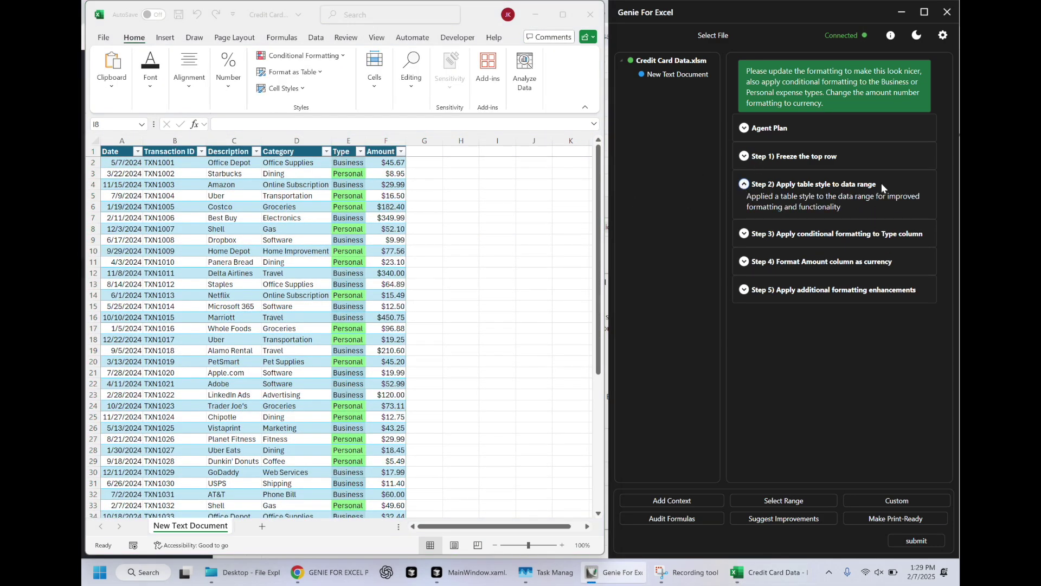
left_click(743, 186)
left_click(744, 212)
left_click(744, 213)
Compare the colour-coded Business and Personal Type cells and read step 4's currency change
left_click(348, 173)
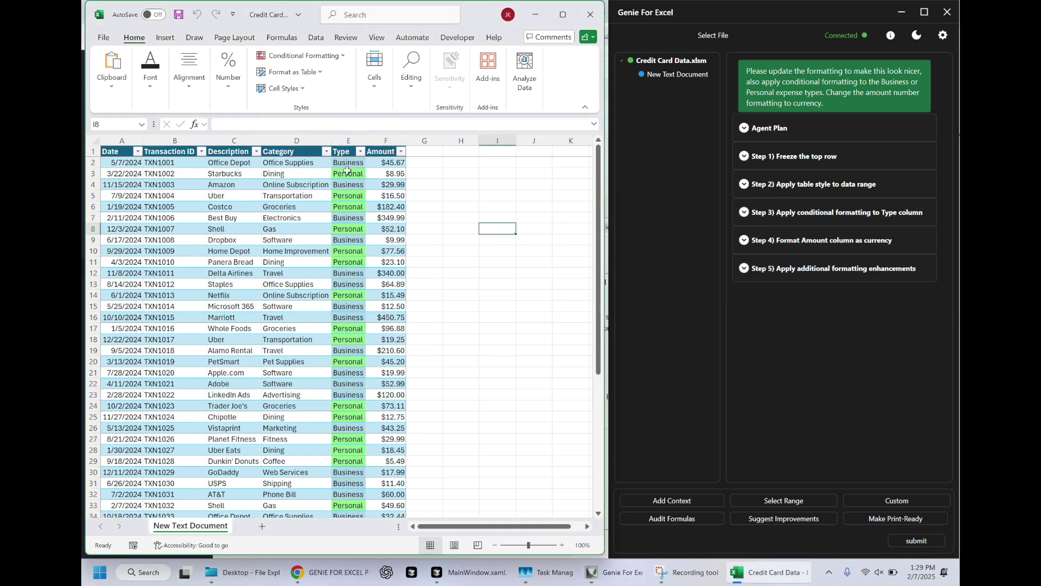
key("Up")
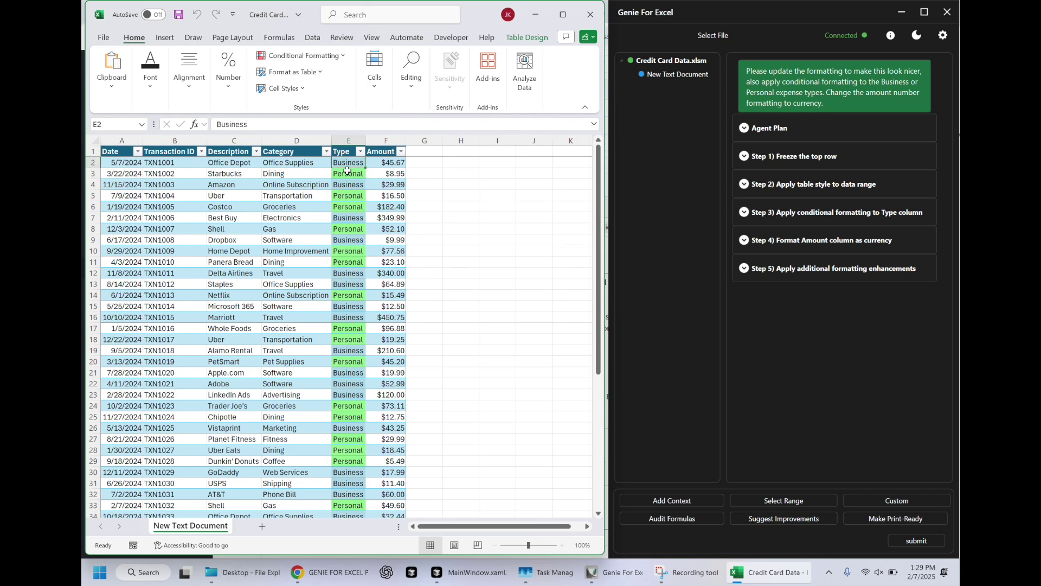
left_click(347, 172)
key("Up")
left_click(744, 241)
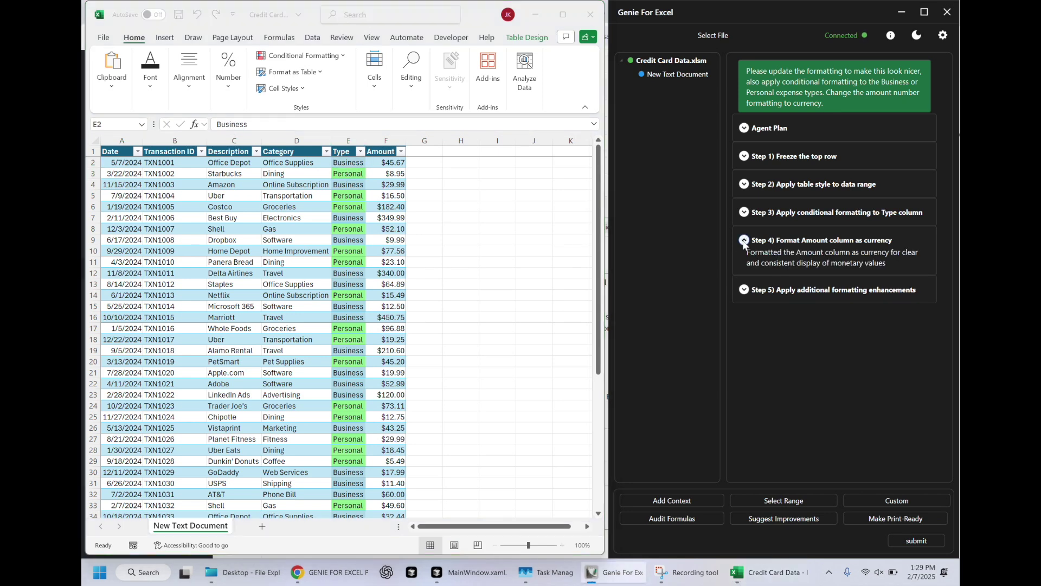
left_click(744, 241)
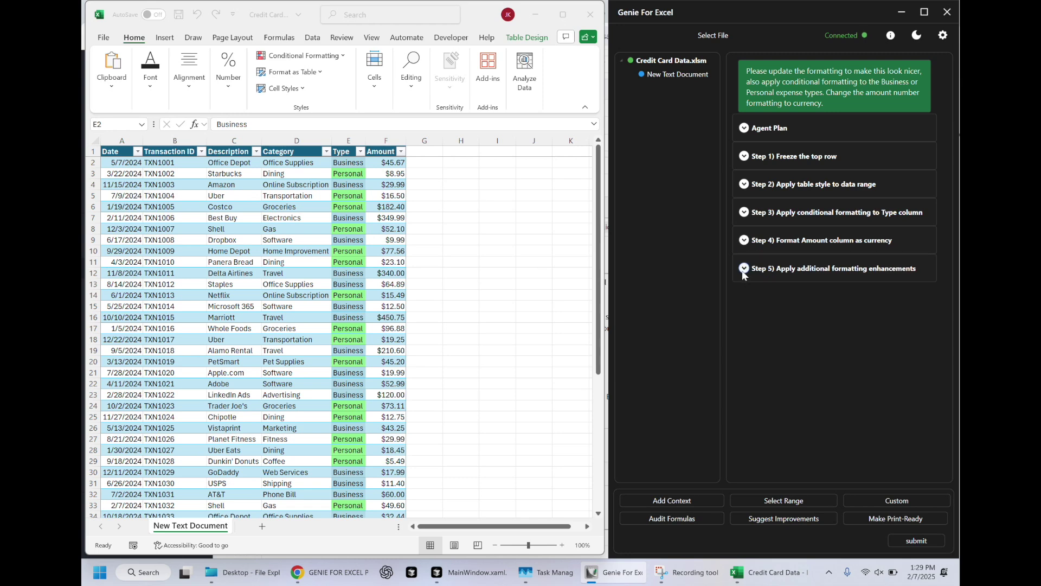
left_click(356, 152)
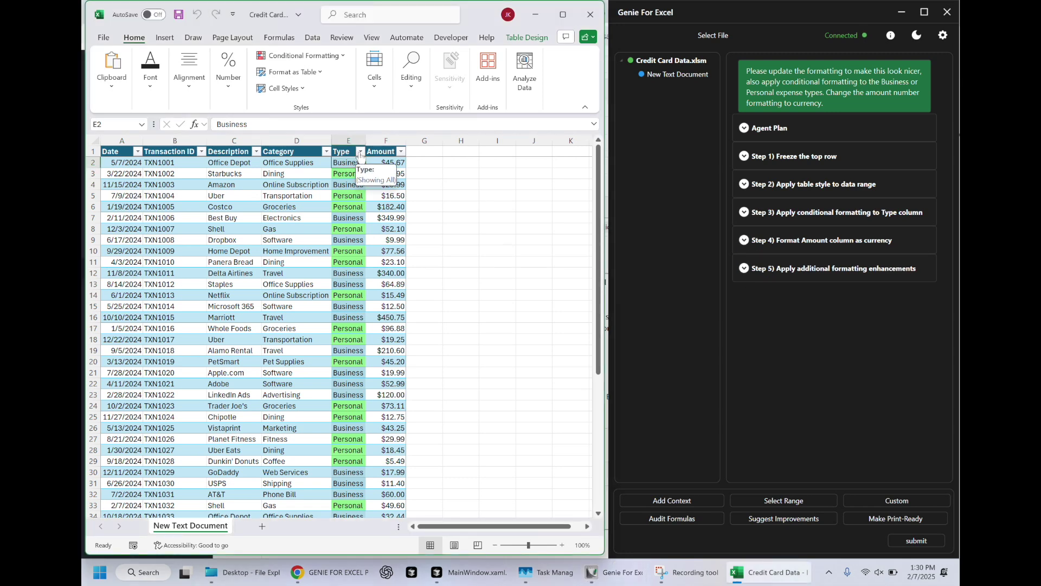
Filter the Type column to Business only, then to Personal only, leaving 25 of 50 records
left_click(360, 152)
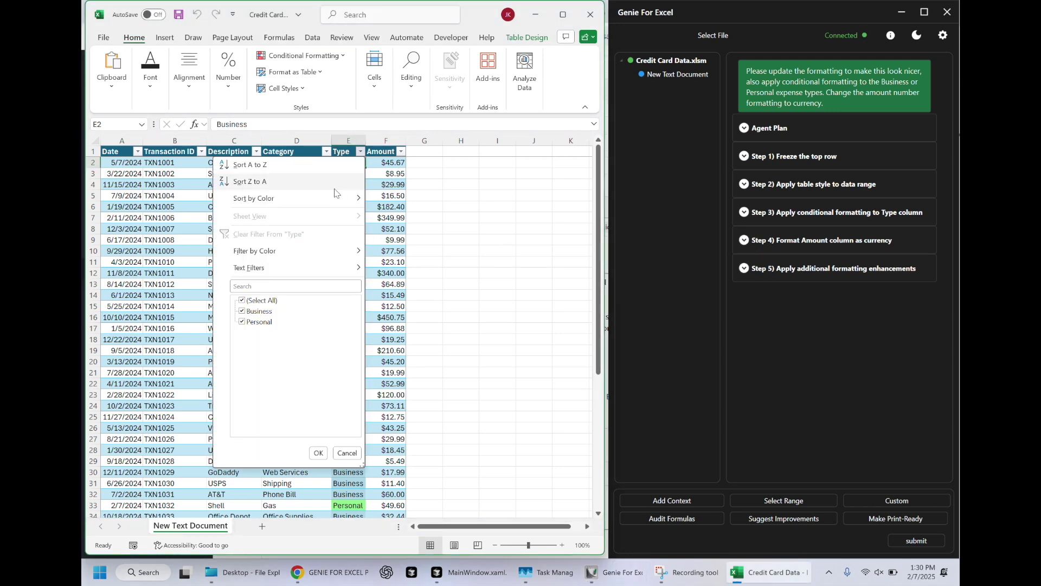
left_click(243, 301)
left_click(242, 311)
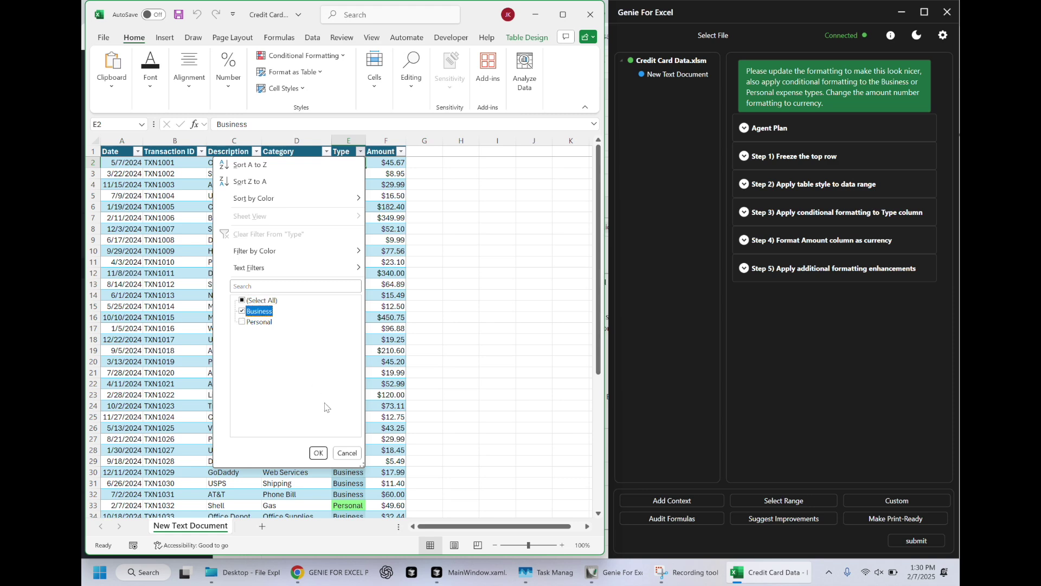
left_click(318, 453)
left_click(360, 152)
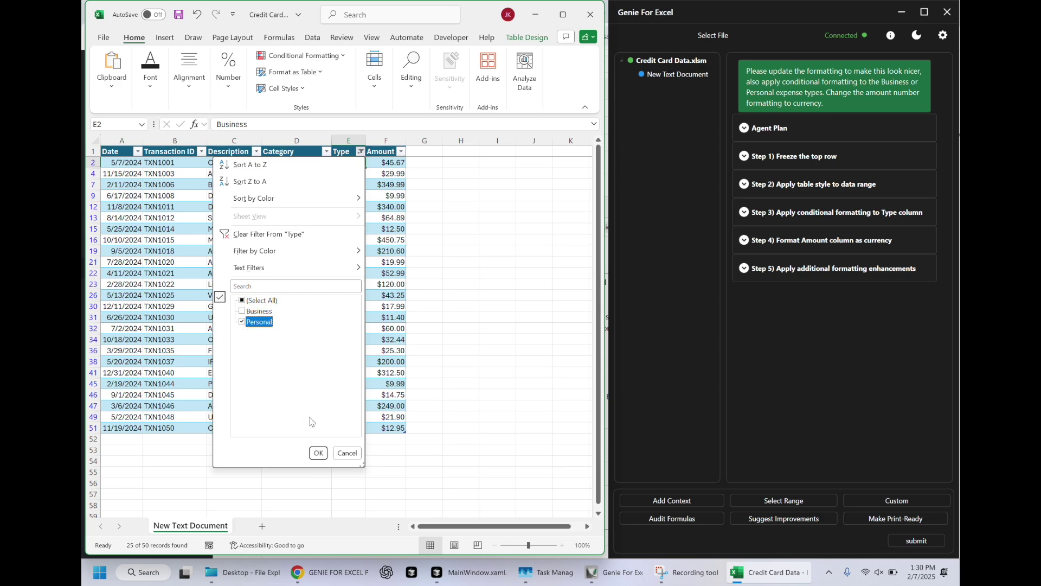
left_click(319, 454)
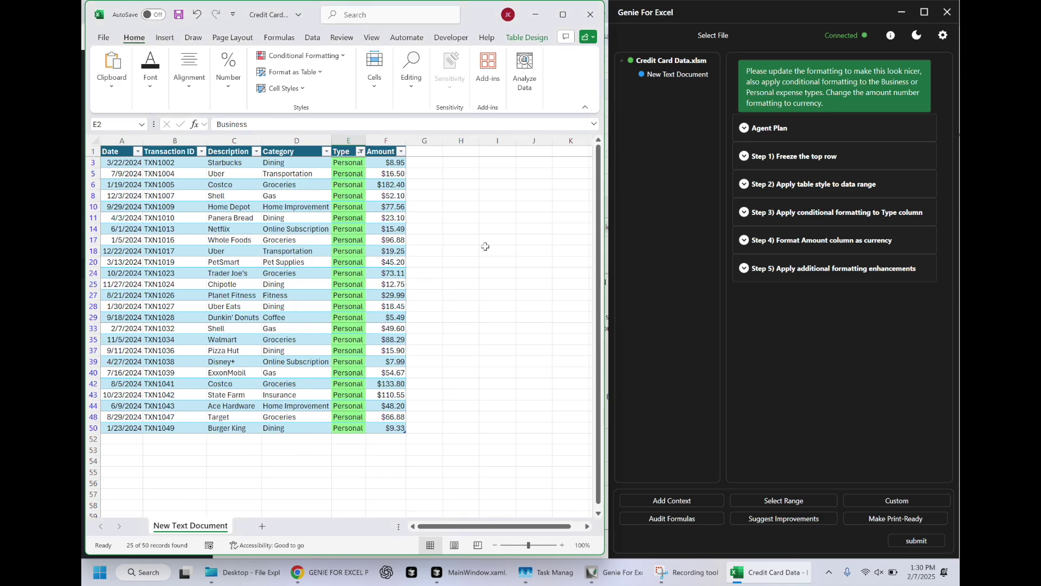